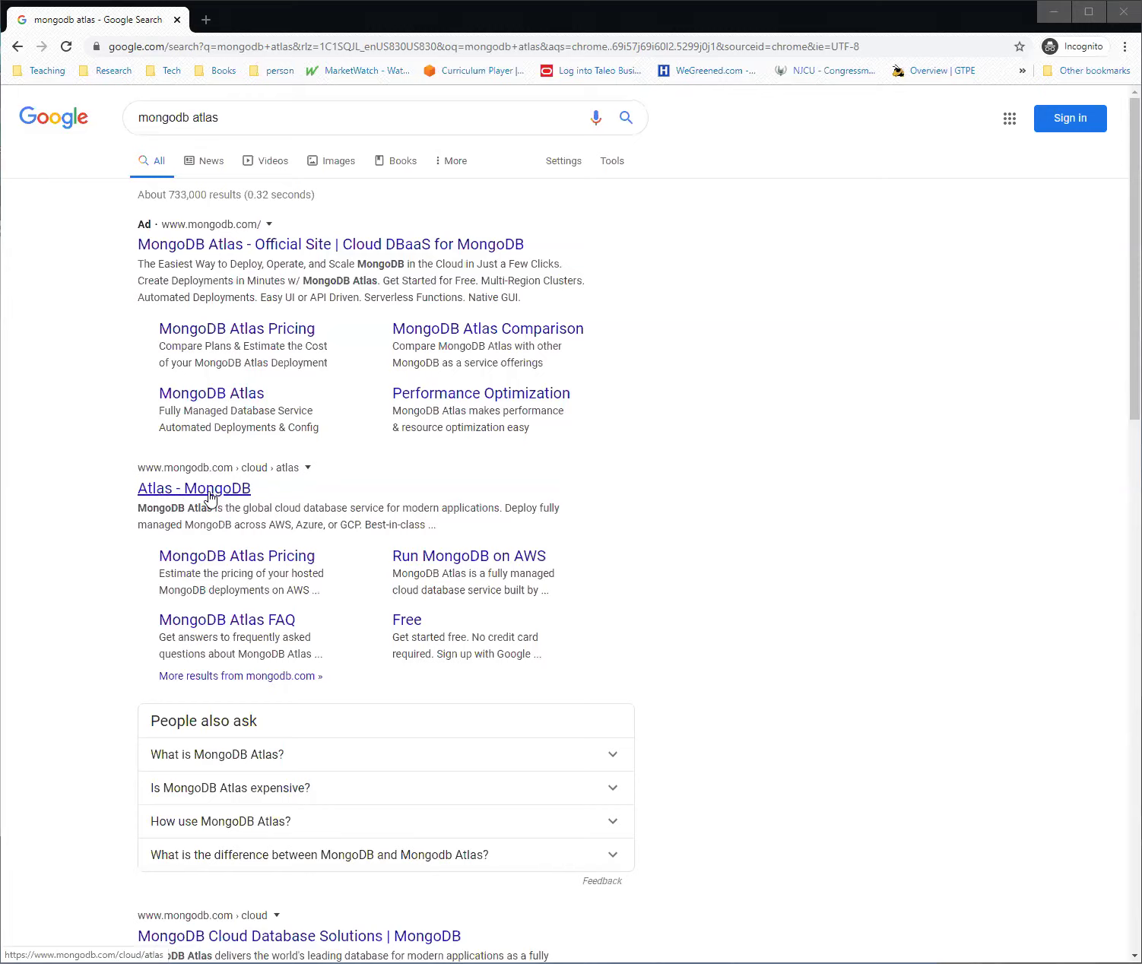
# Open the official 'Atlas - MongoDB' page from the Google results for 'mongodb atlas'
pyautogui.click(209, 492)
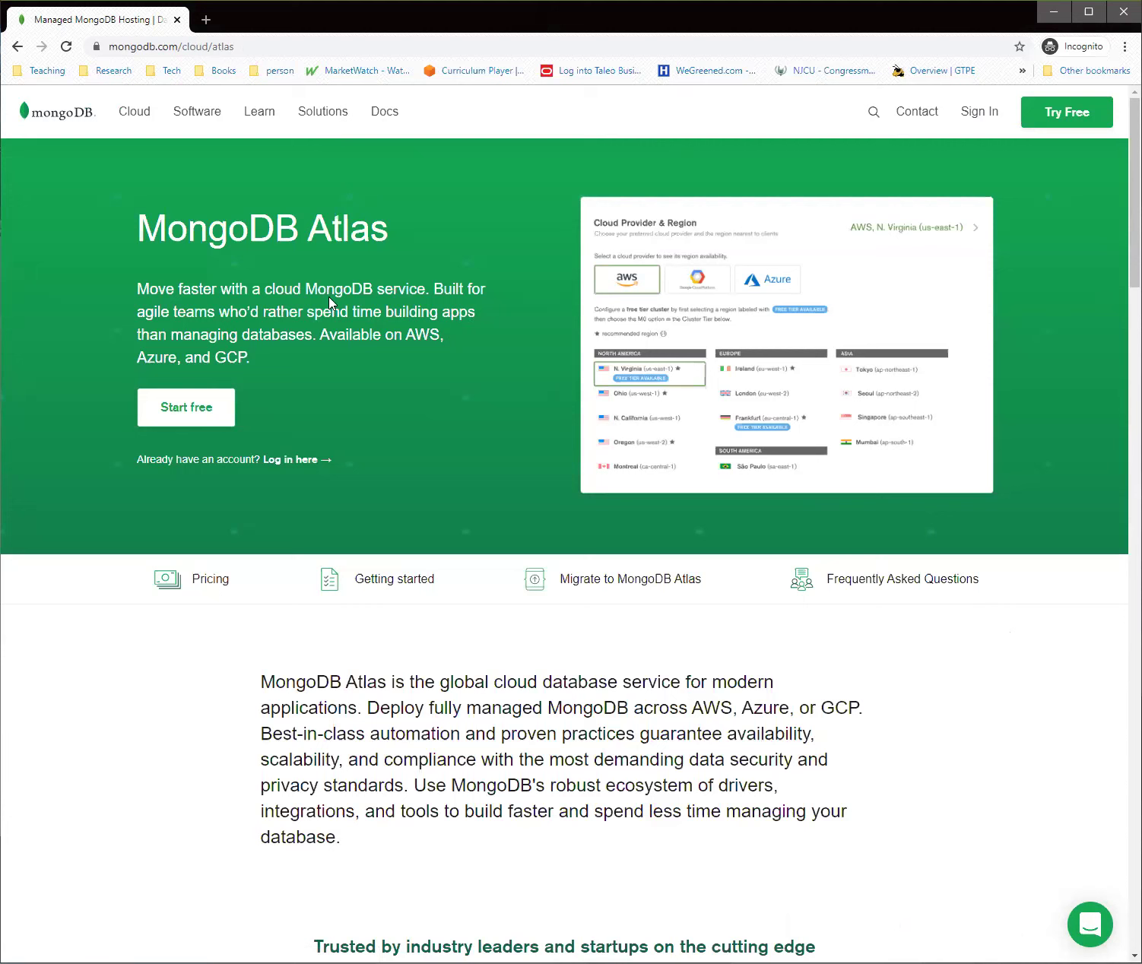
# Go to the MongoDB account login page via Sign In
pyautogui.click(983, 119)
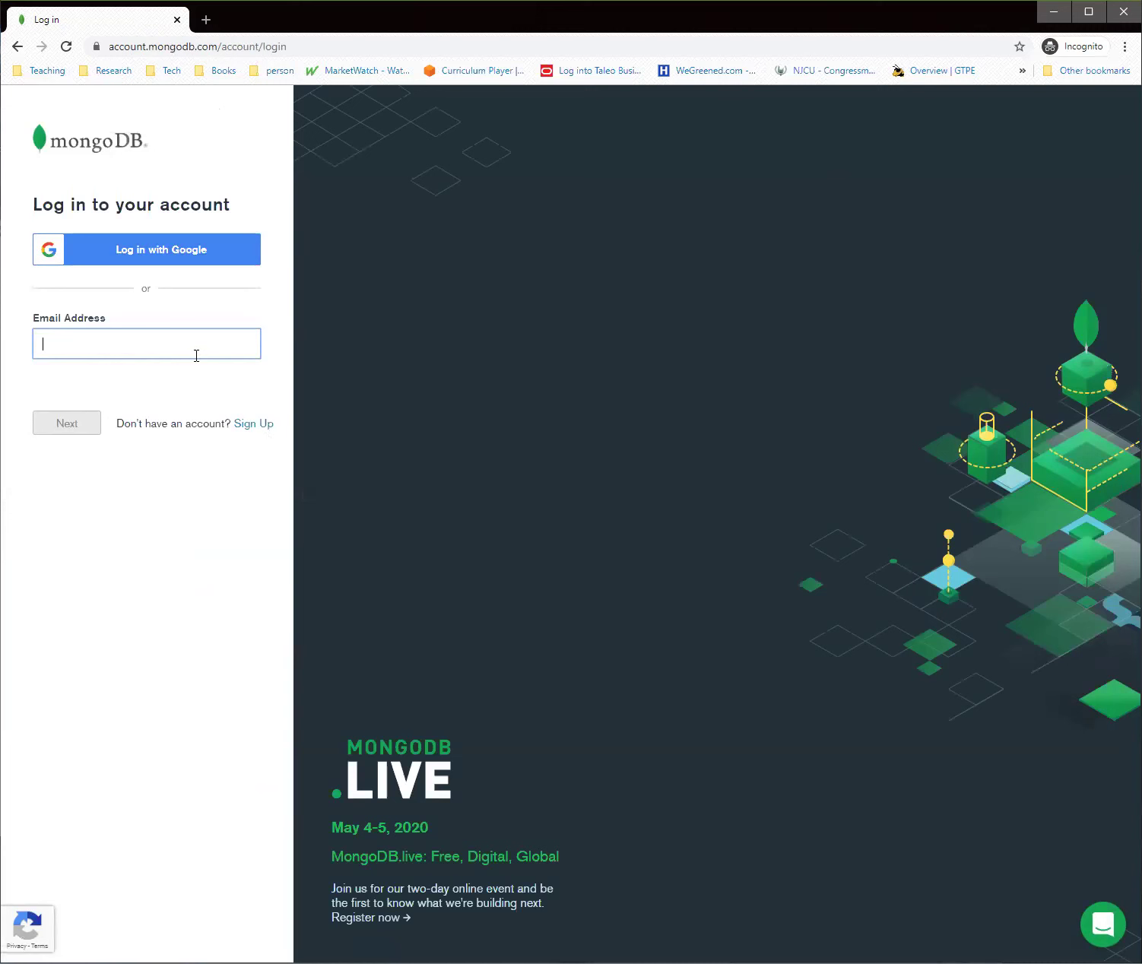
# Log in to MongoDB Atlas with the account e-mail address and password
pyautogui.hotkey('ctrl', 'v')
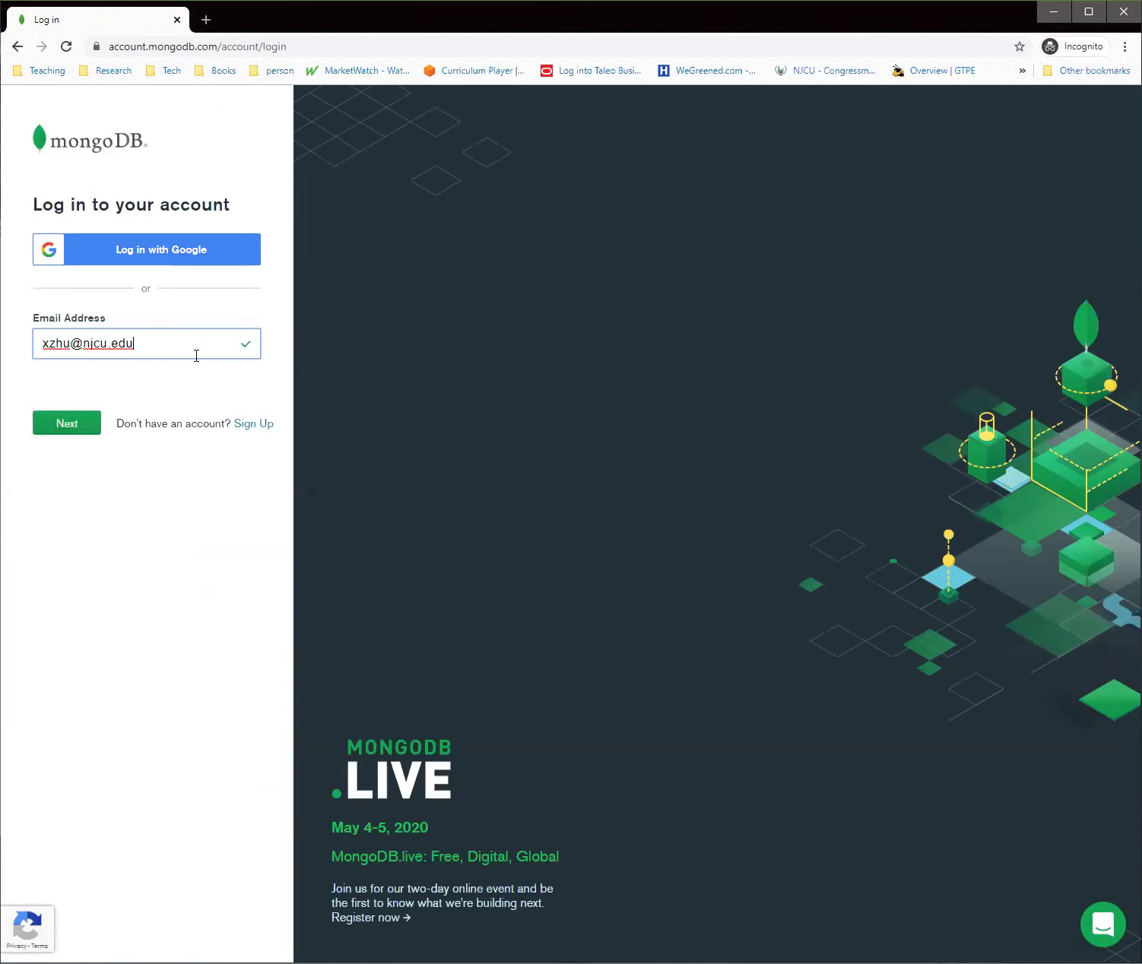
pyautogui.click(97, 430)
pyautogui.write('••••••••••••')
pyautogui.press('Return')
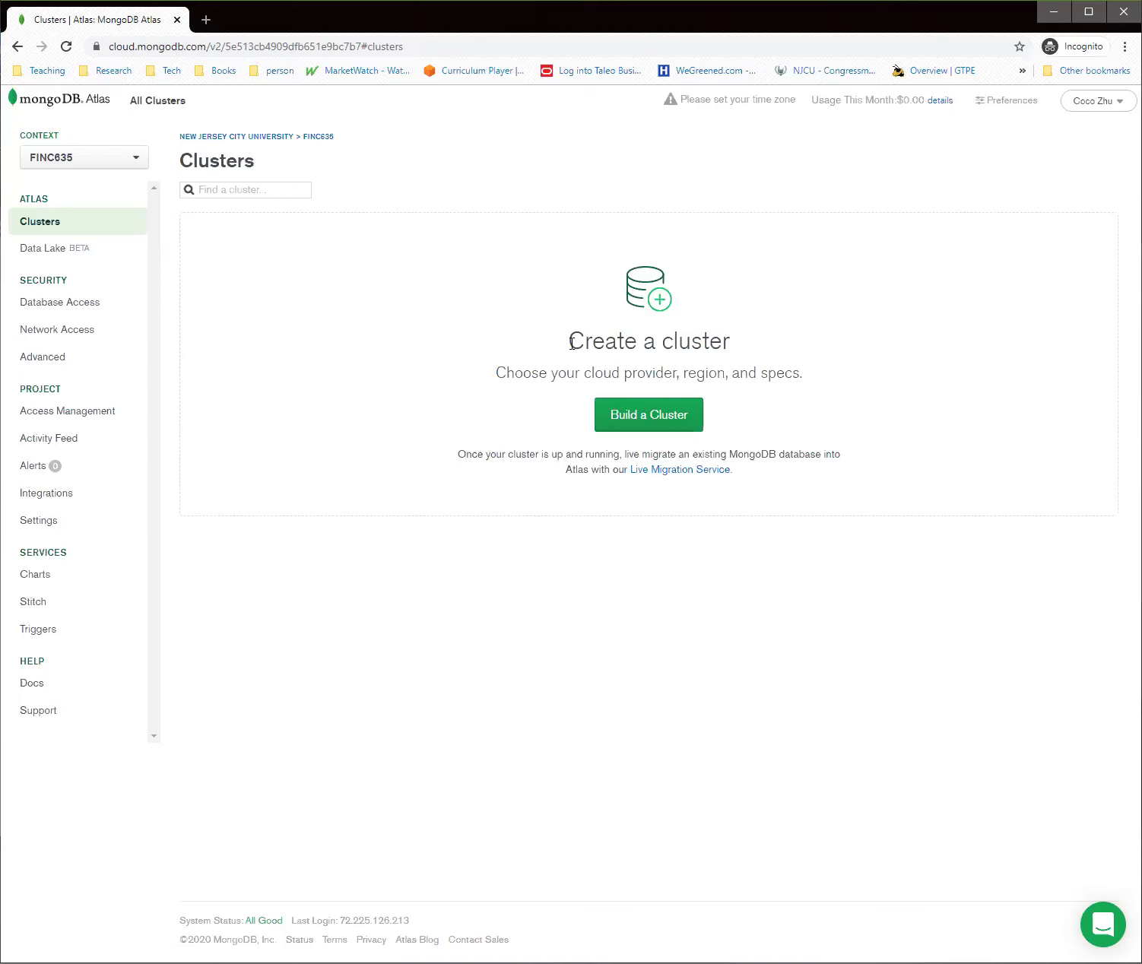
# Create the free M0 Sandbox starter cluster Cluster0 with default settings on AWS N. Virginia
pyautogui.click(645, 432)
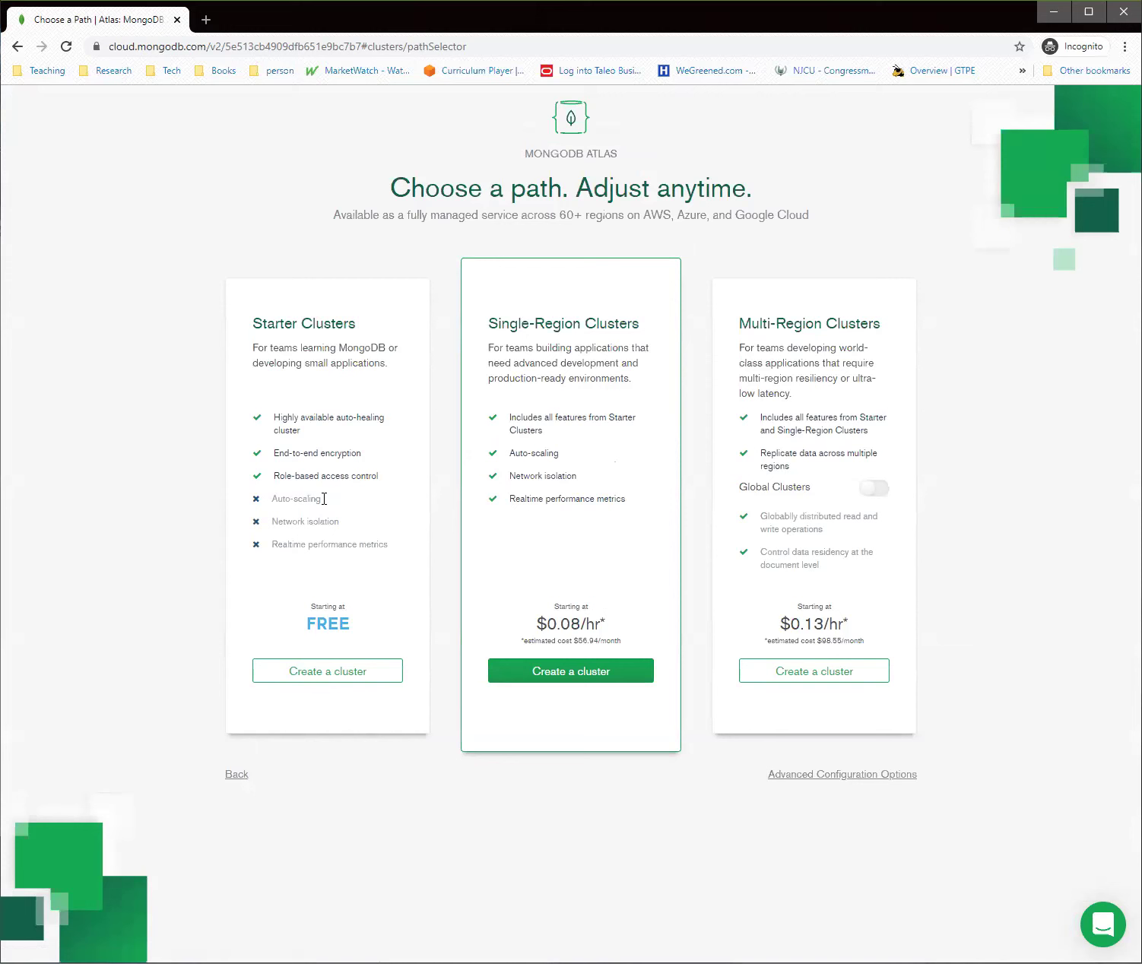
pyautogui.click(321, 677)
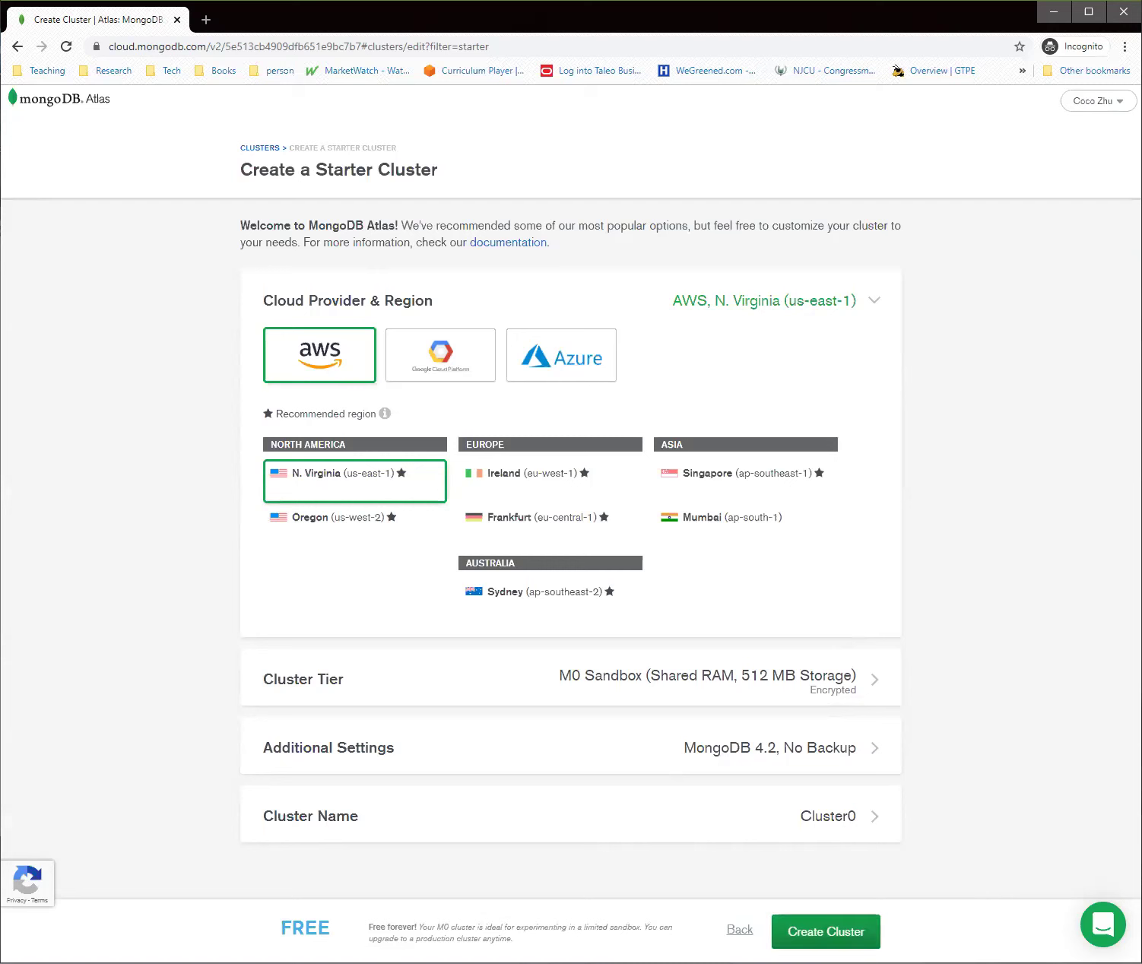
pyautogui.click(826, 931)
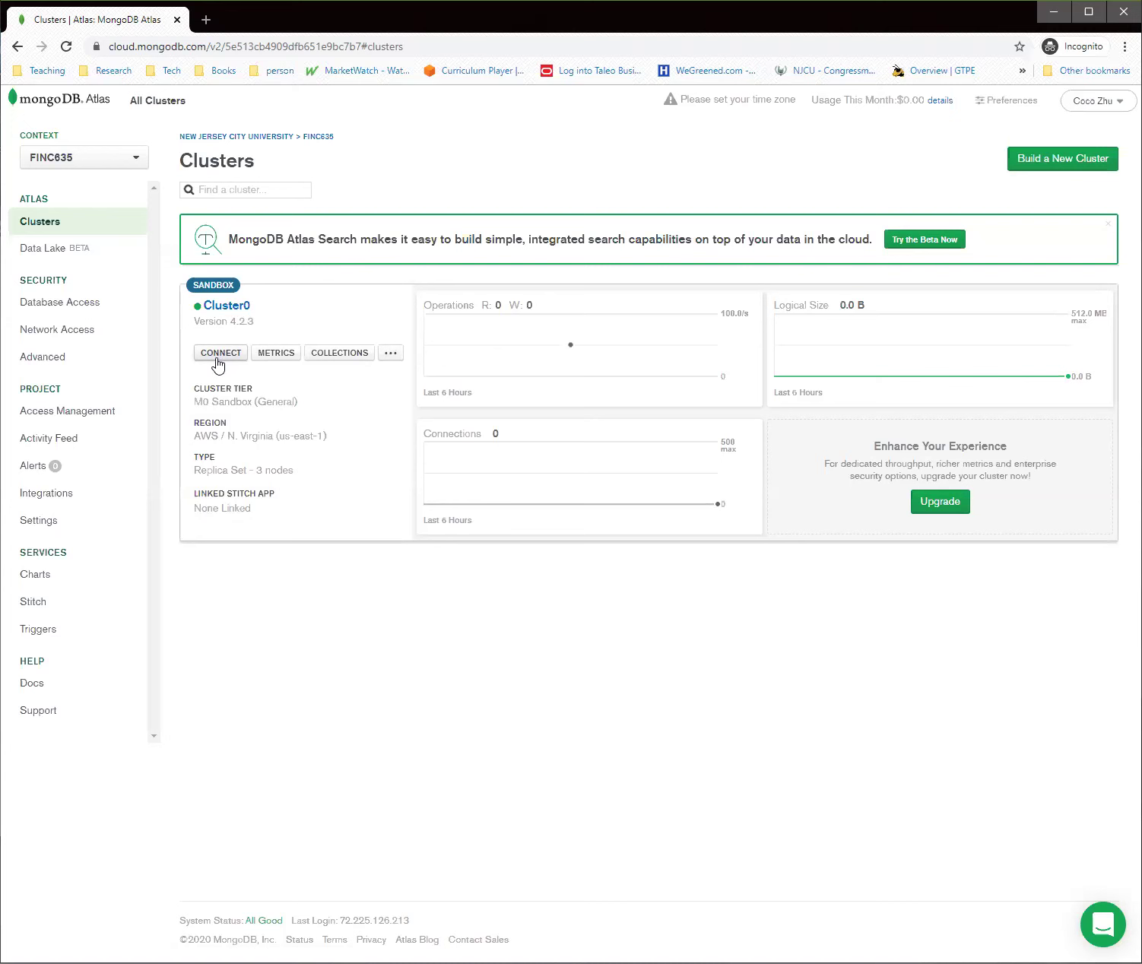
# Start connecting to Cluster0 and prefill the whitelist with the current IP address
pyautogui.click(219, 353)
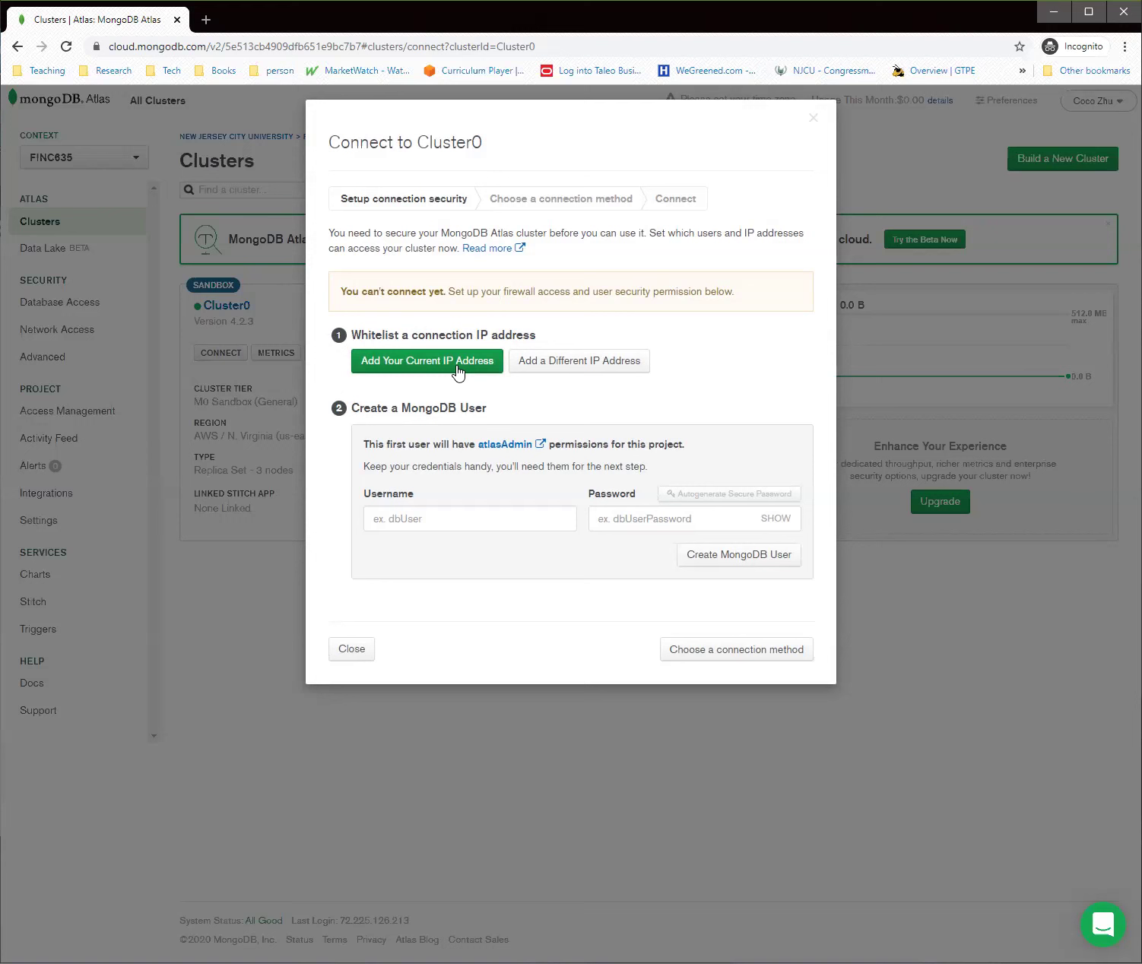
pyautogui.click(390, 373)
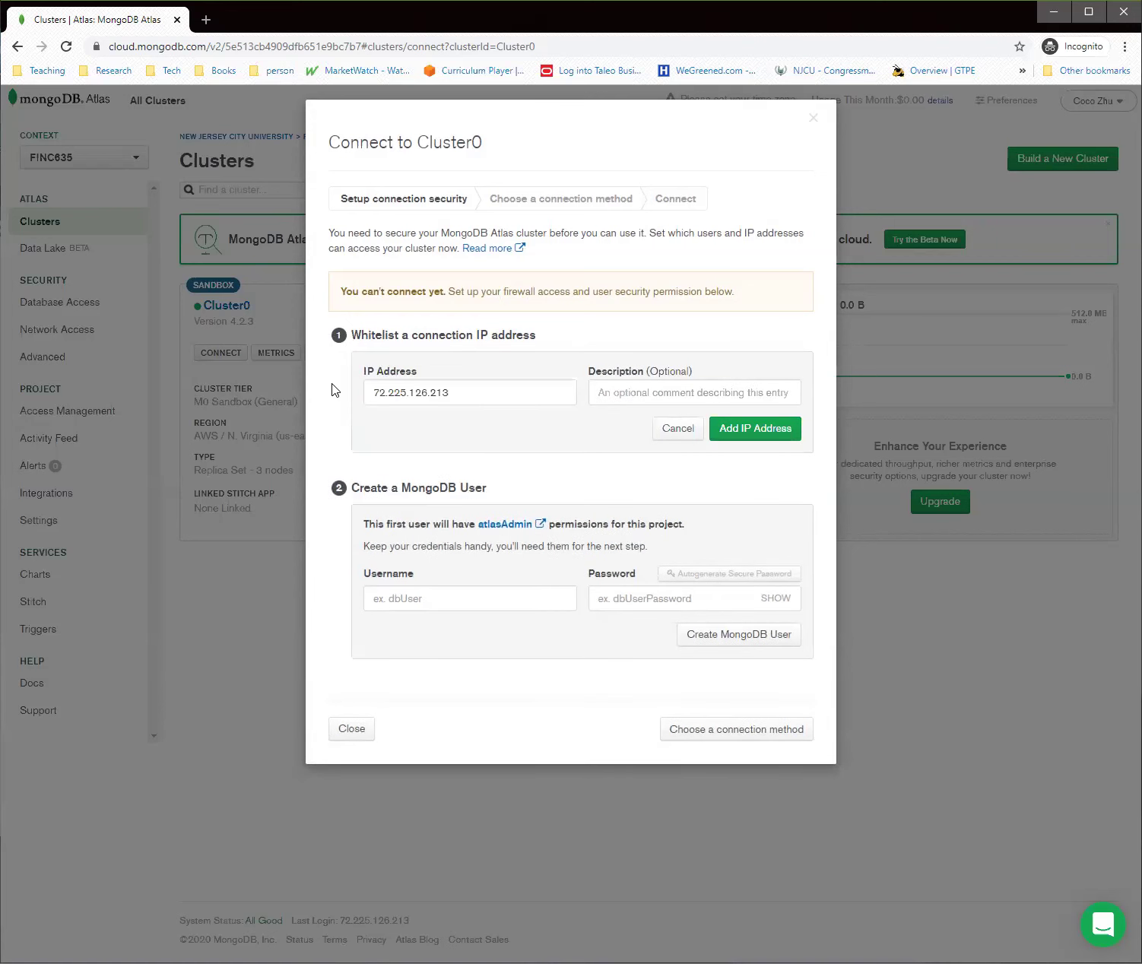
# Add the current IP address to Cluster0's whitelist and move on to the database user
pyautogui.click(748, 441)
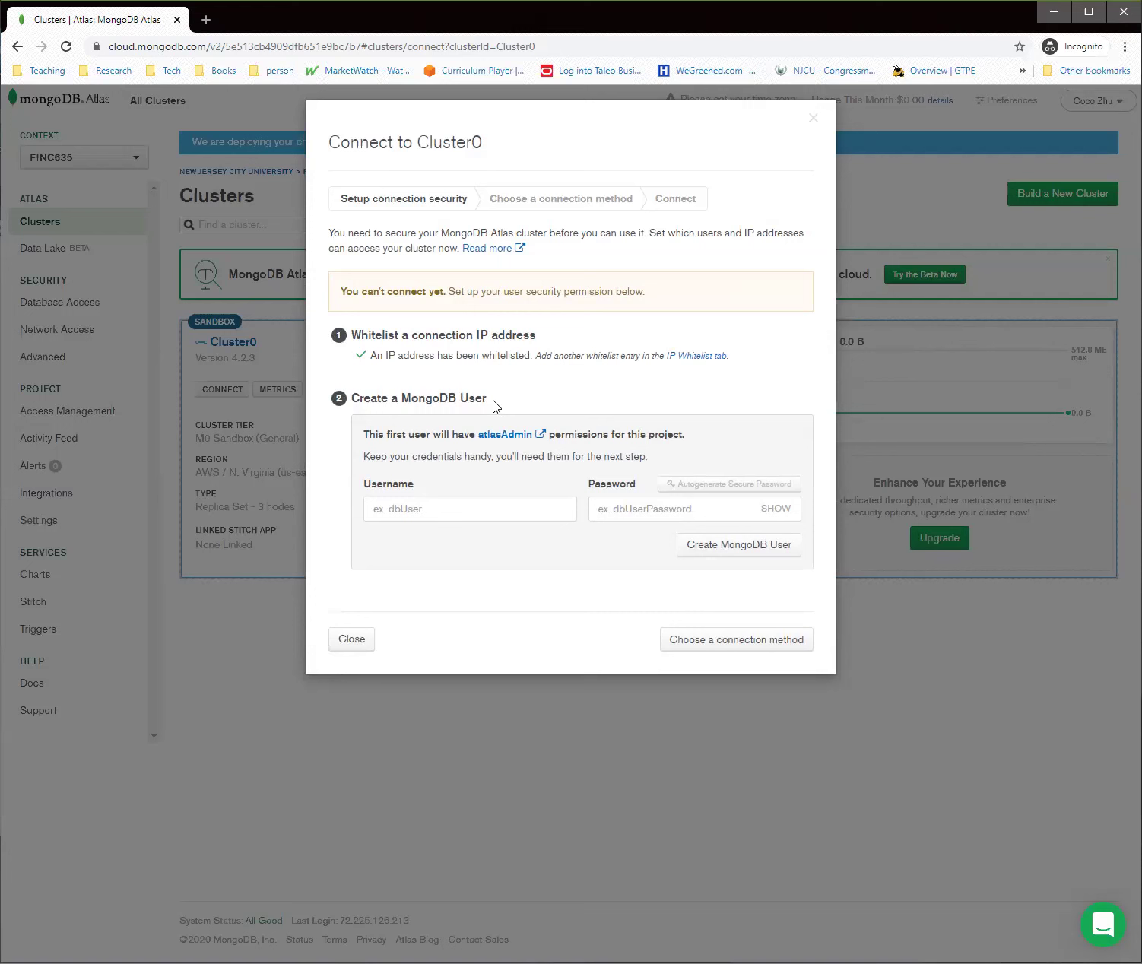
pyautogui.click(501, 517)
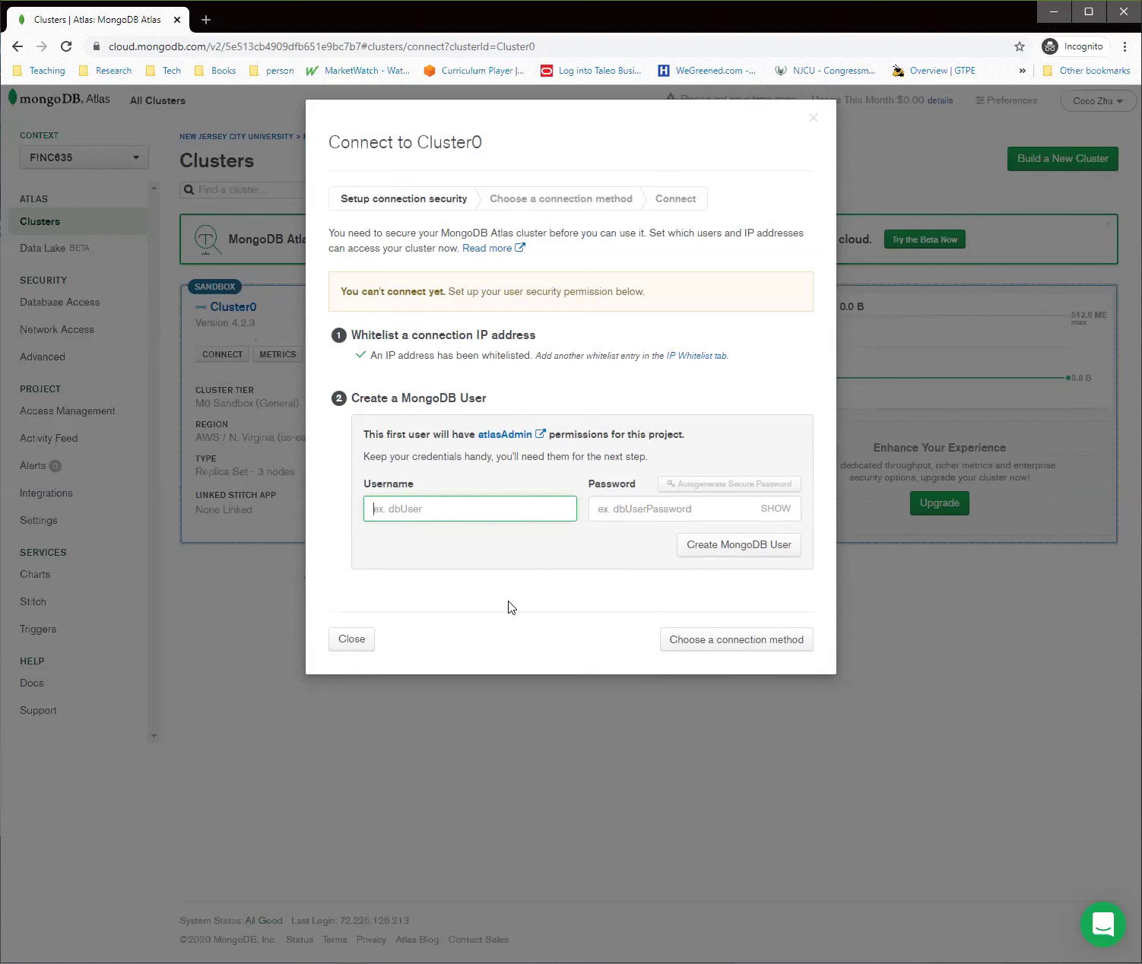
# Enter username root and the user's password, revealing the password as plain text
pyautogui.write('root')
pyautogui.press('Tab')
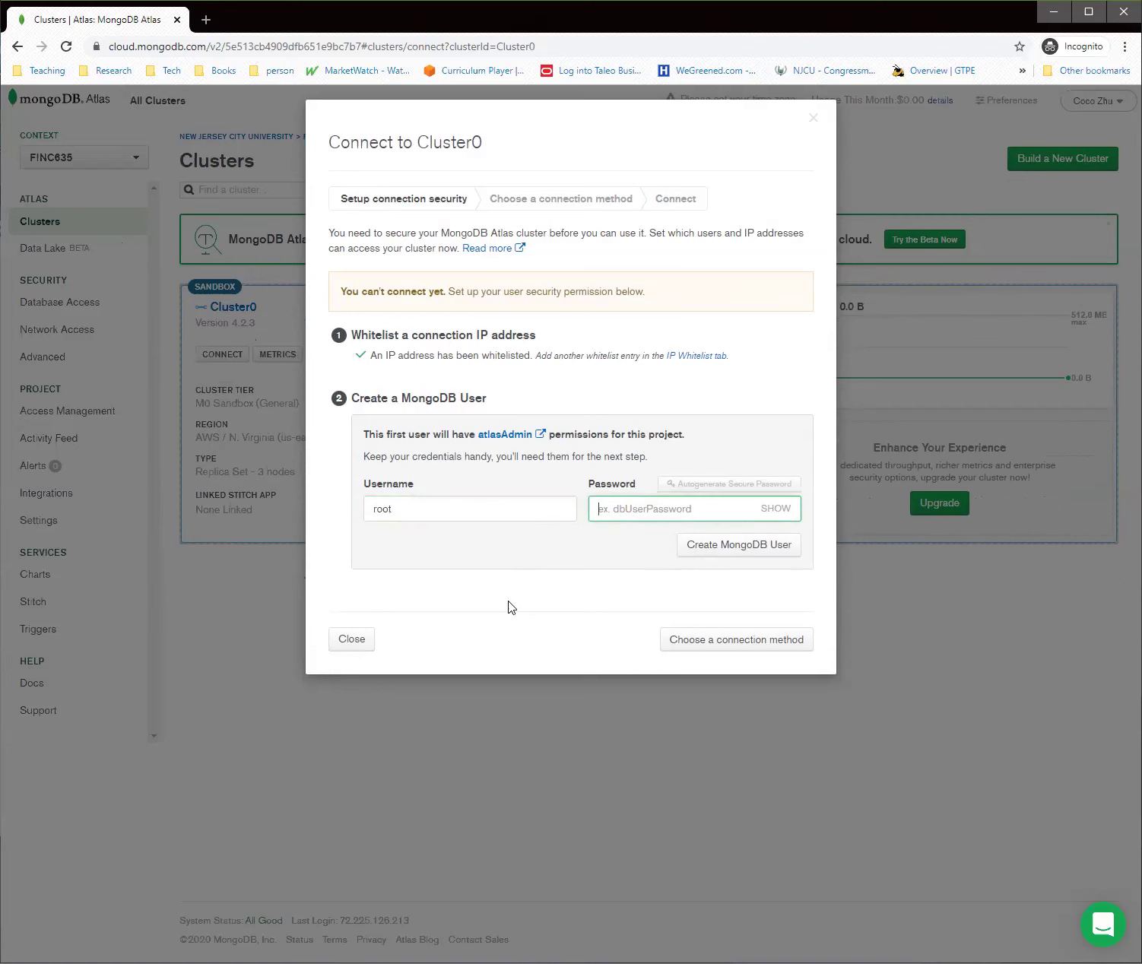
pyautogui.write('root')
pyautogui.click(772, 514)
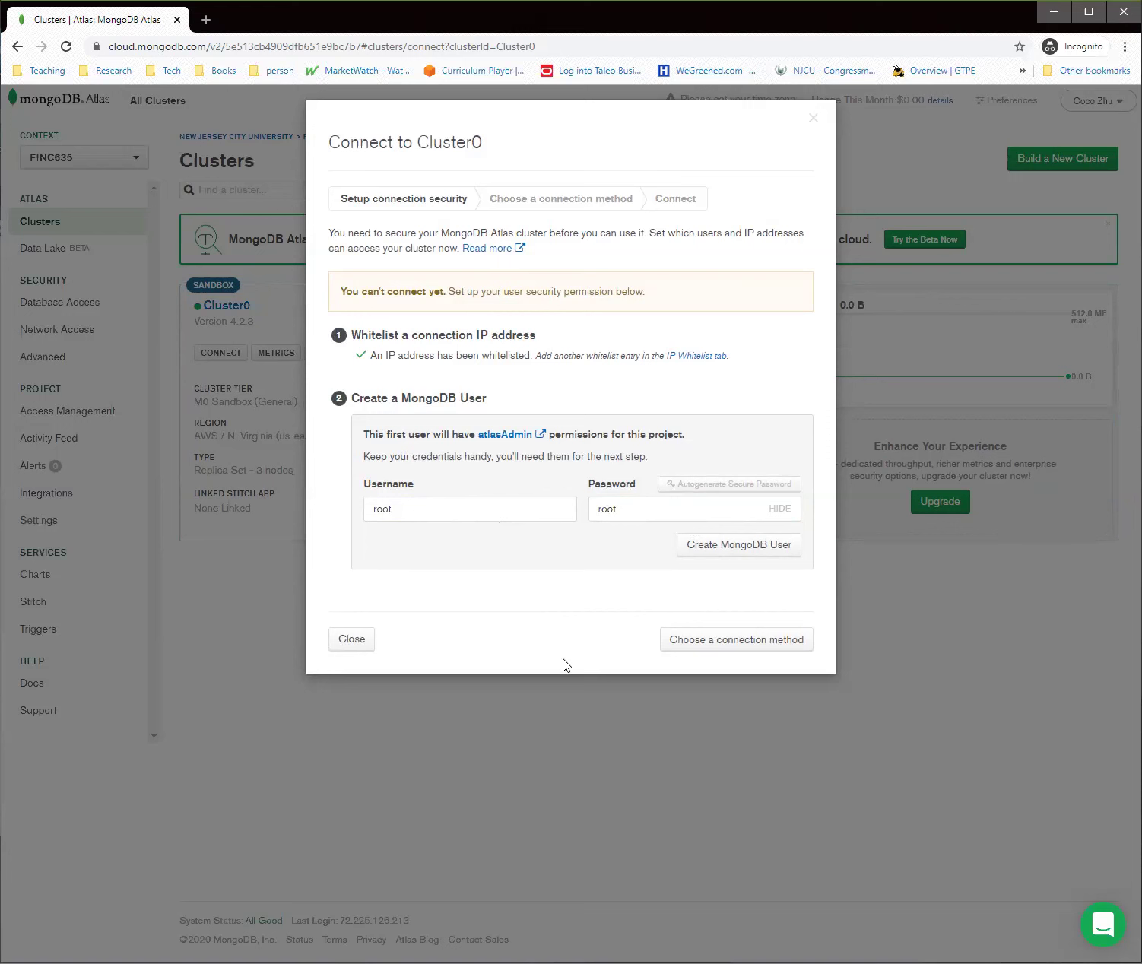
# Re-enter username root with its password and create the MongoDB database user
pyautogui.click(700, 645)
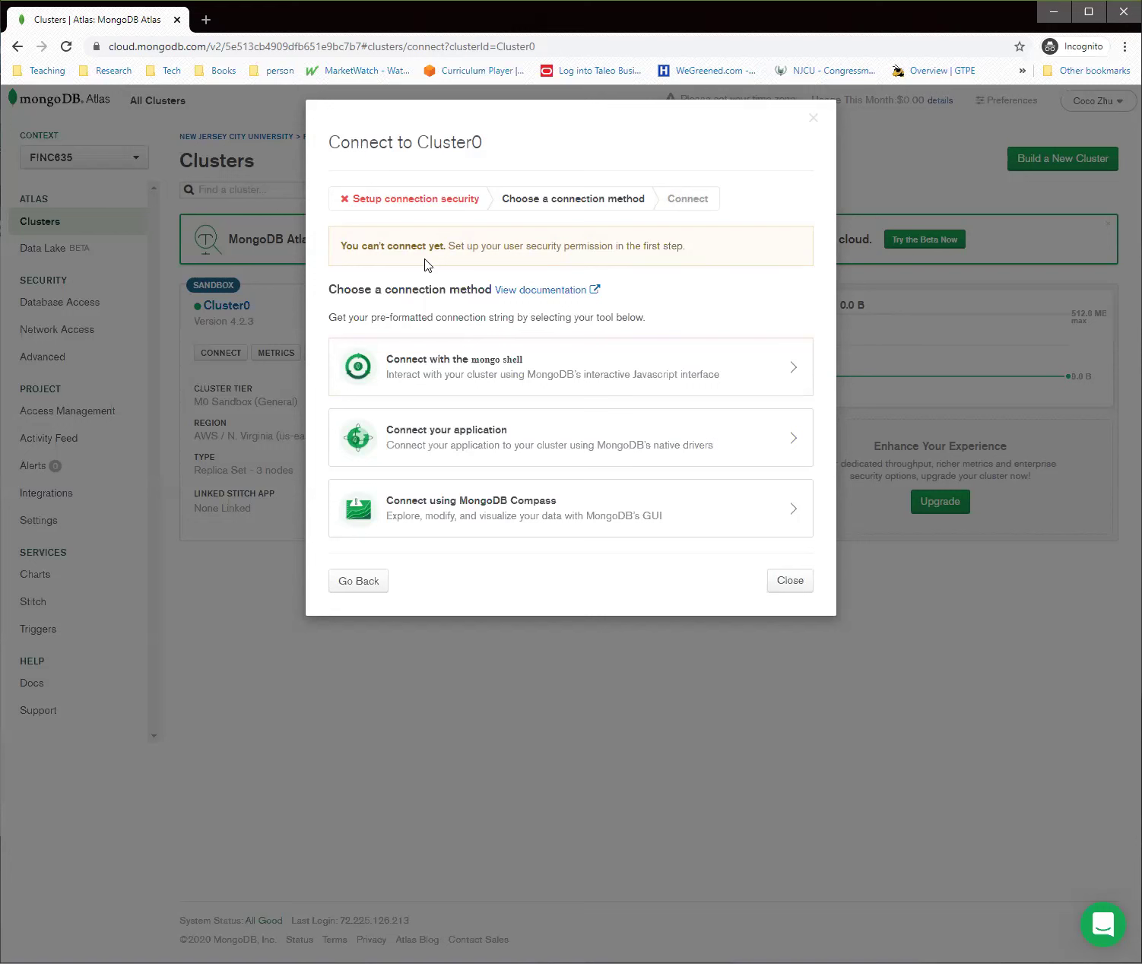
pyautogui.click(332, 584)
pyautogui.click(471, 522)
pyautogui.write('root')
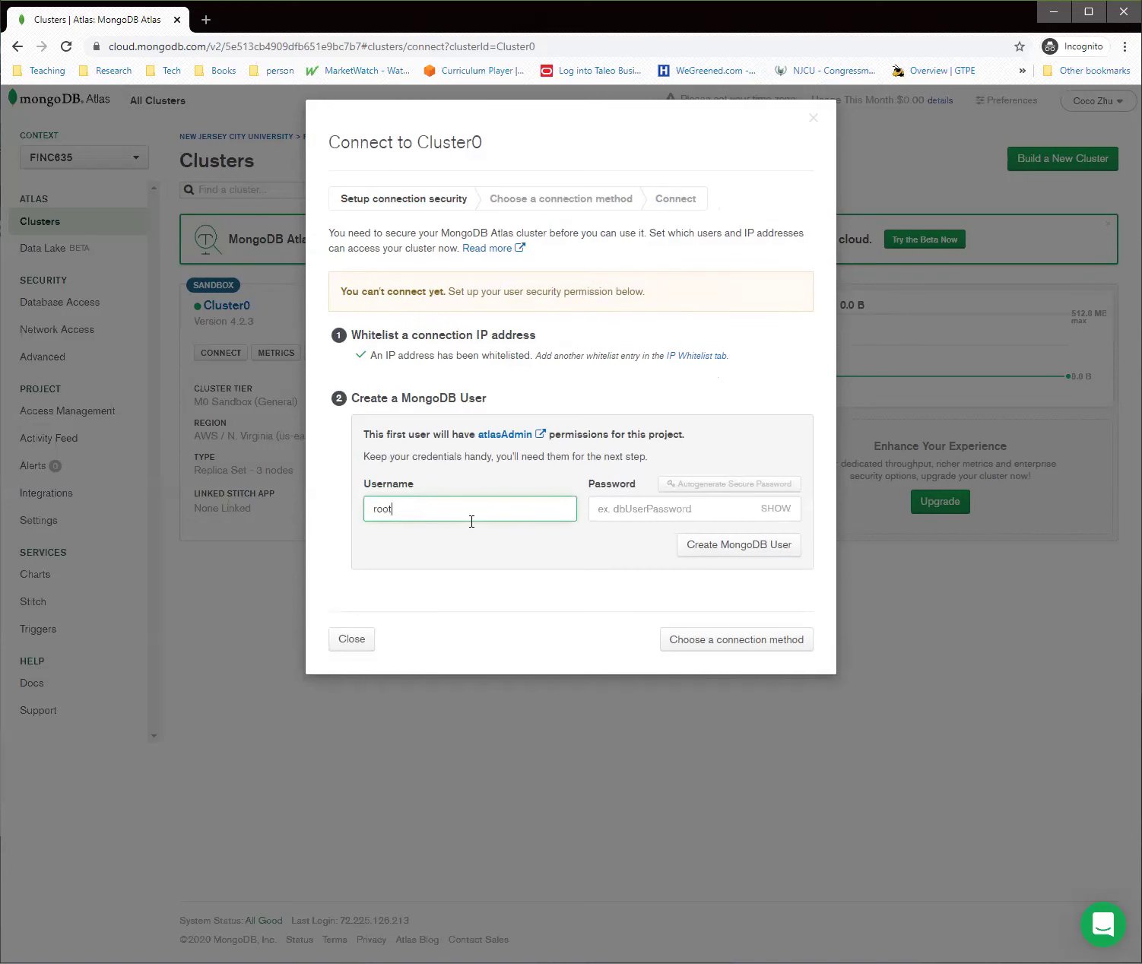
pyautogui.click(630, 519)
pyautogui.write('root')
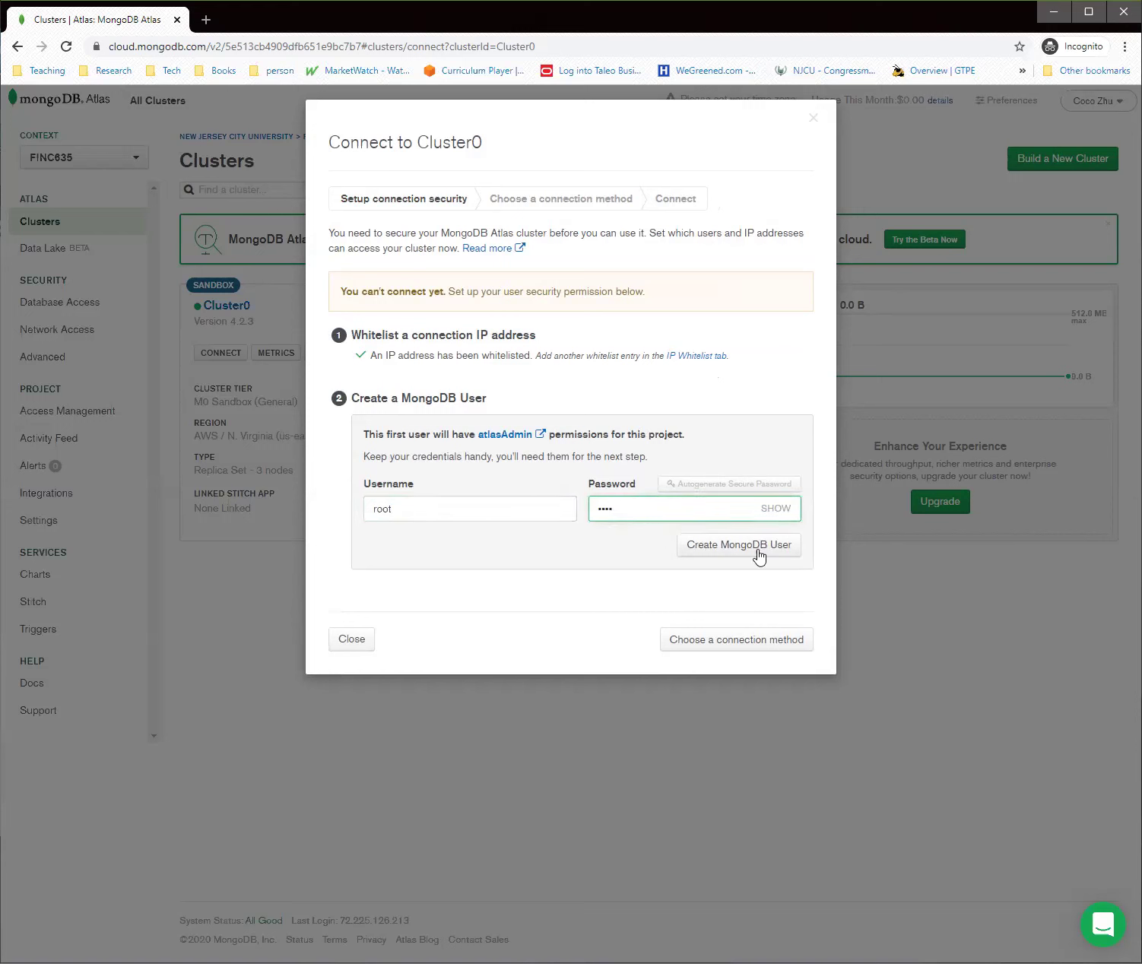
pyautogui.click(735, 556)
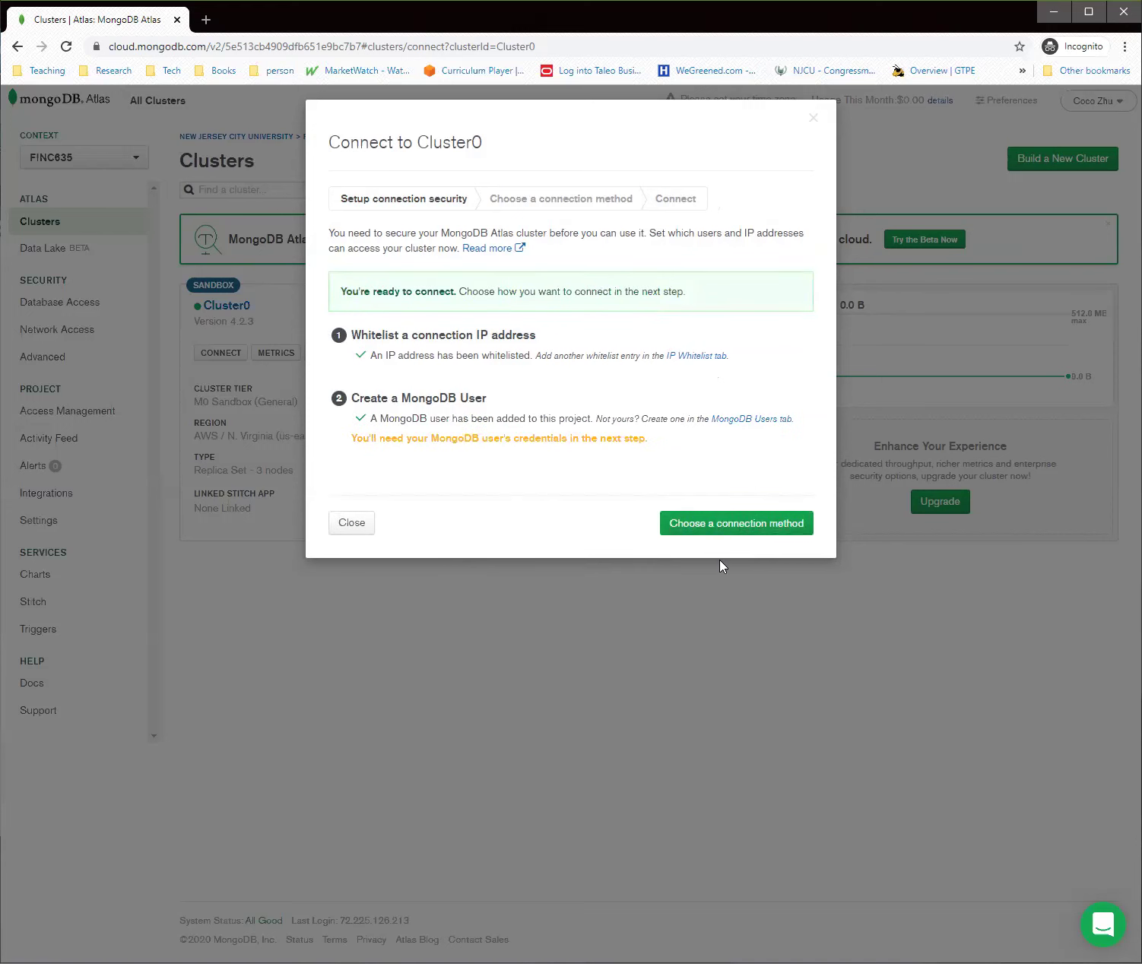
# Go to the connection method choices and pick connecting through MongoDB Compass
pyautogui.click(713, 524)
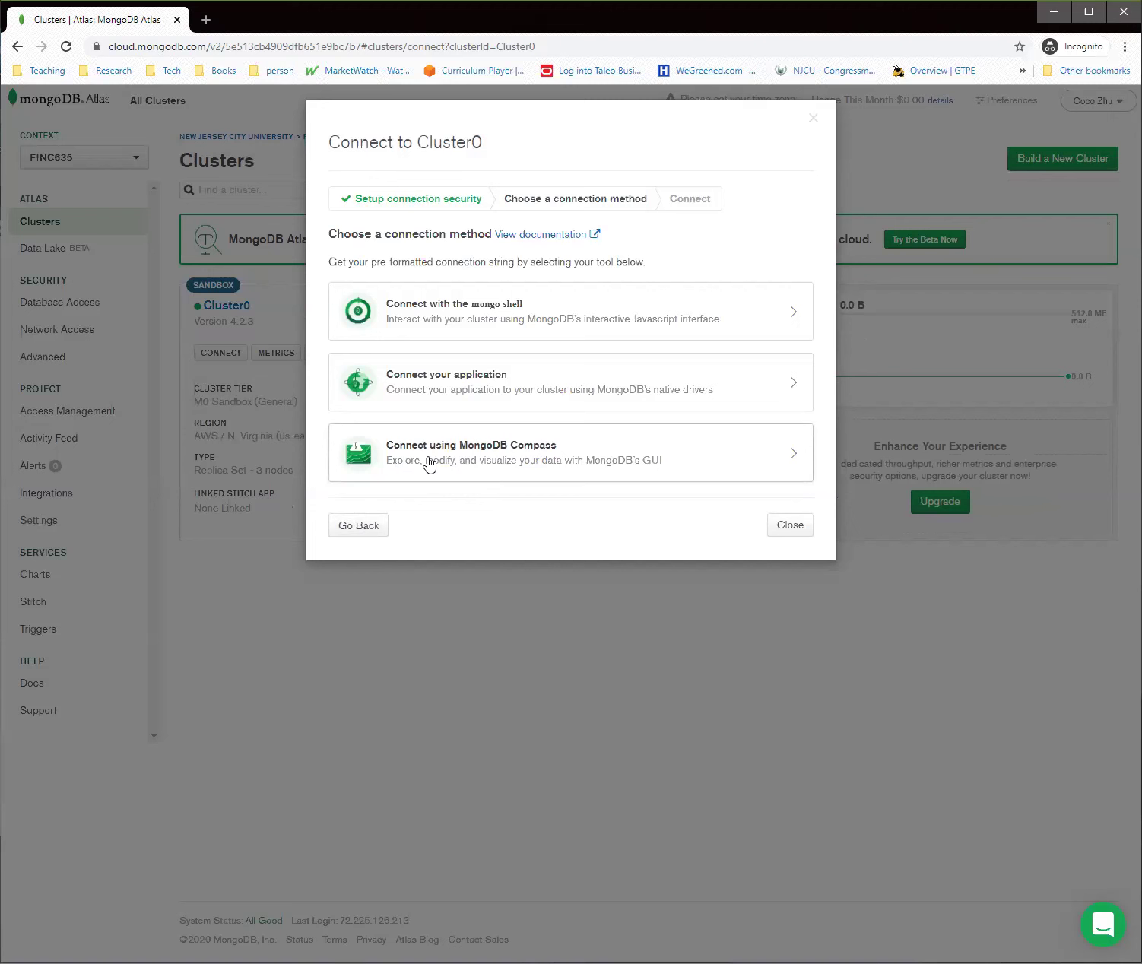
pyautogui.click(689, 459)
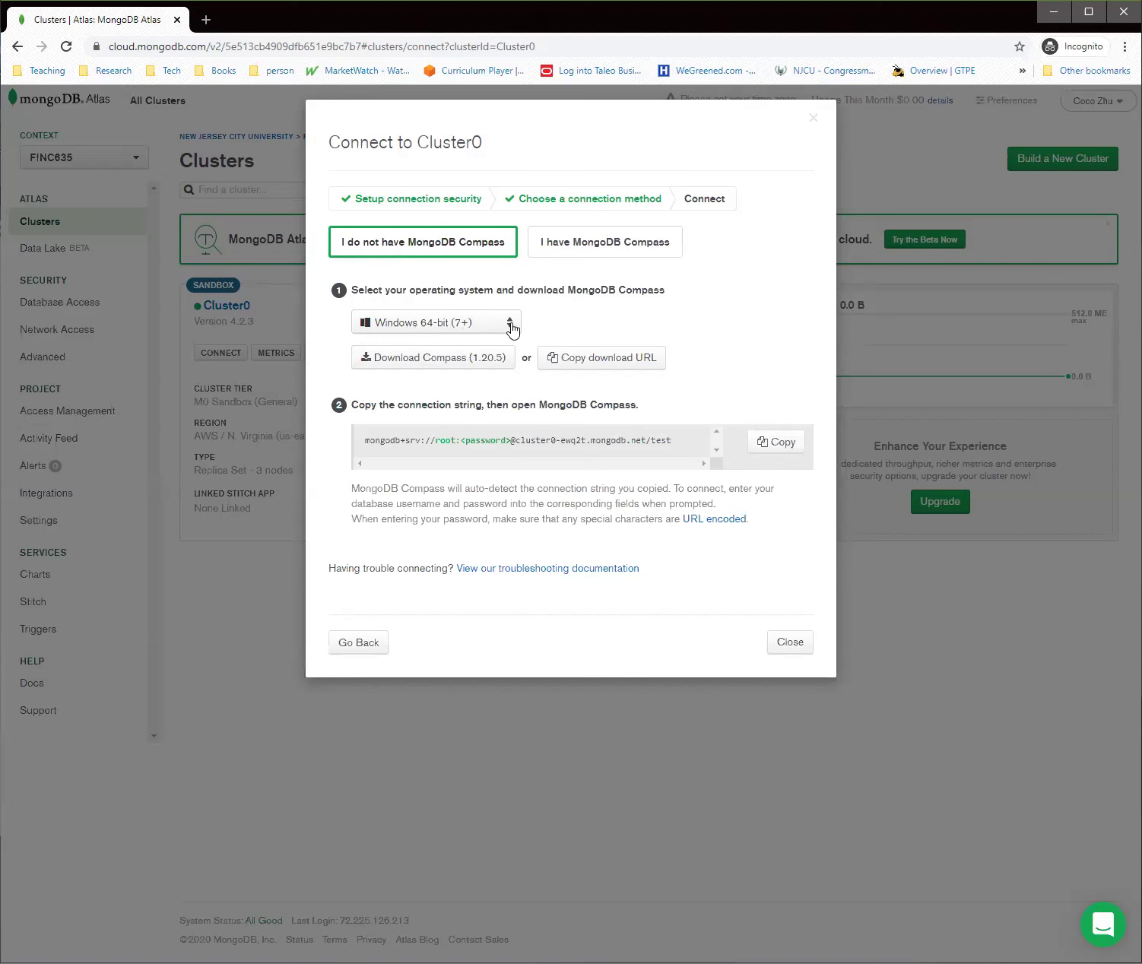
# Browse the operating system list and keep Windows 64-bit (7+) for the Compass download
pyautogui.click(511, 329)
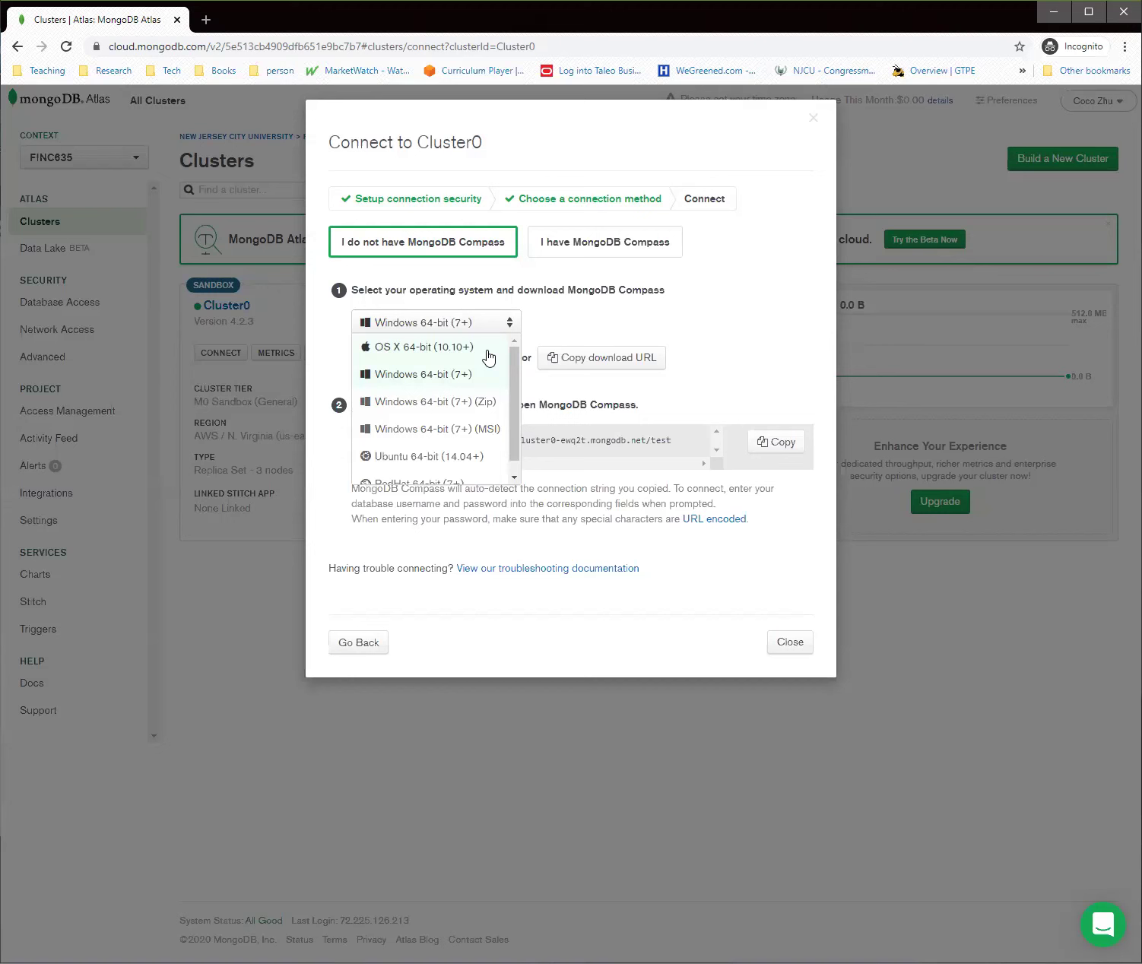
pyautogui.scroll(-1, 489, 358)
pyautogui.scroll(1, 489, 358)
pyautogui.click(421, 377)
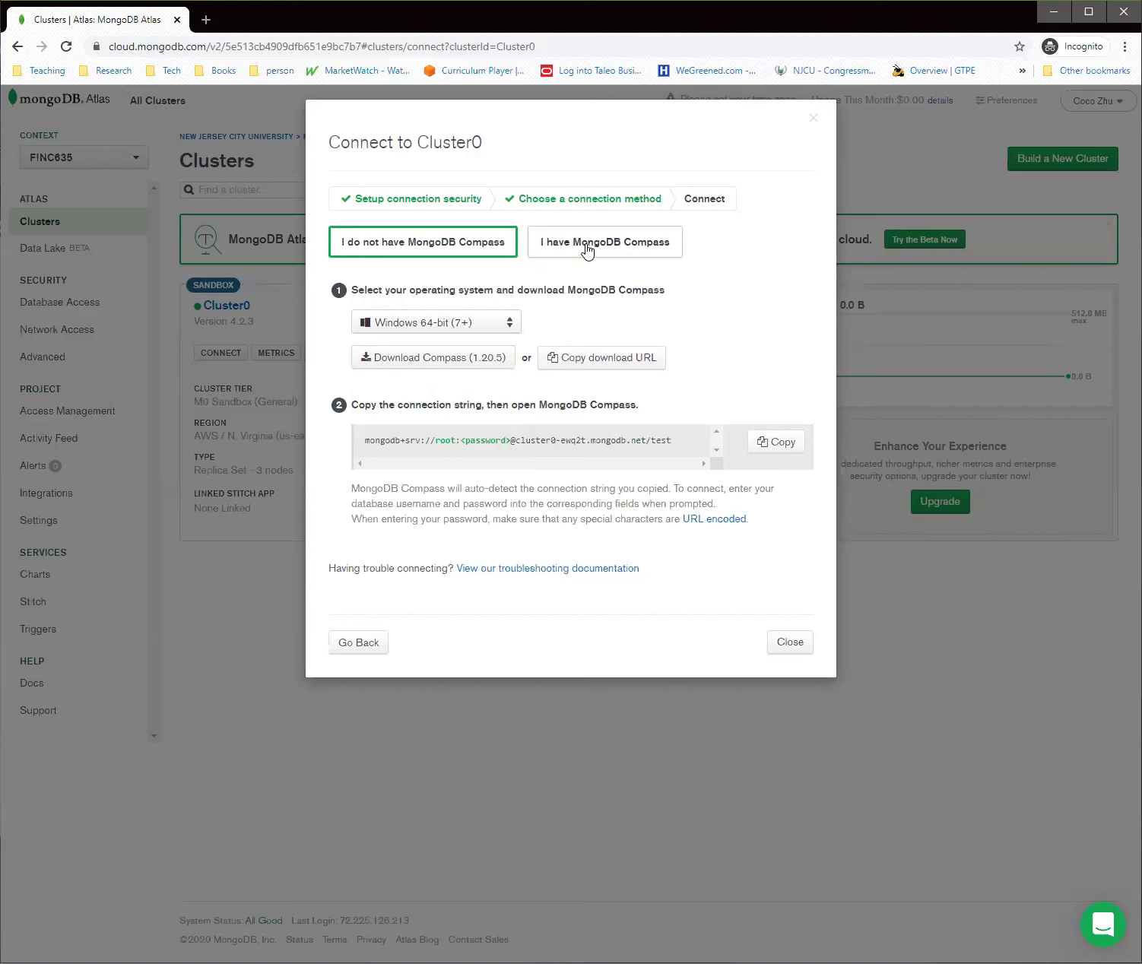
# Pick the 'I have MongoDB Compass' instructions and copy the Cluster0 connection string
pyautogui.click(589, 251)
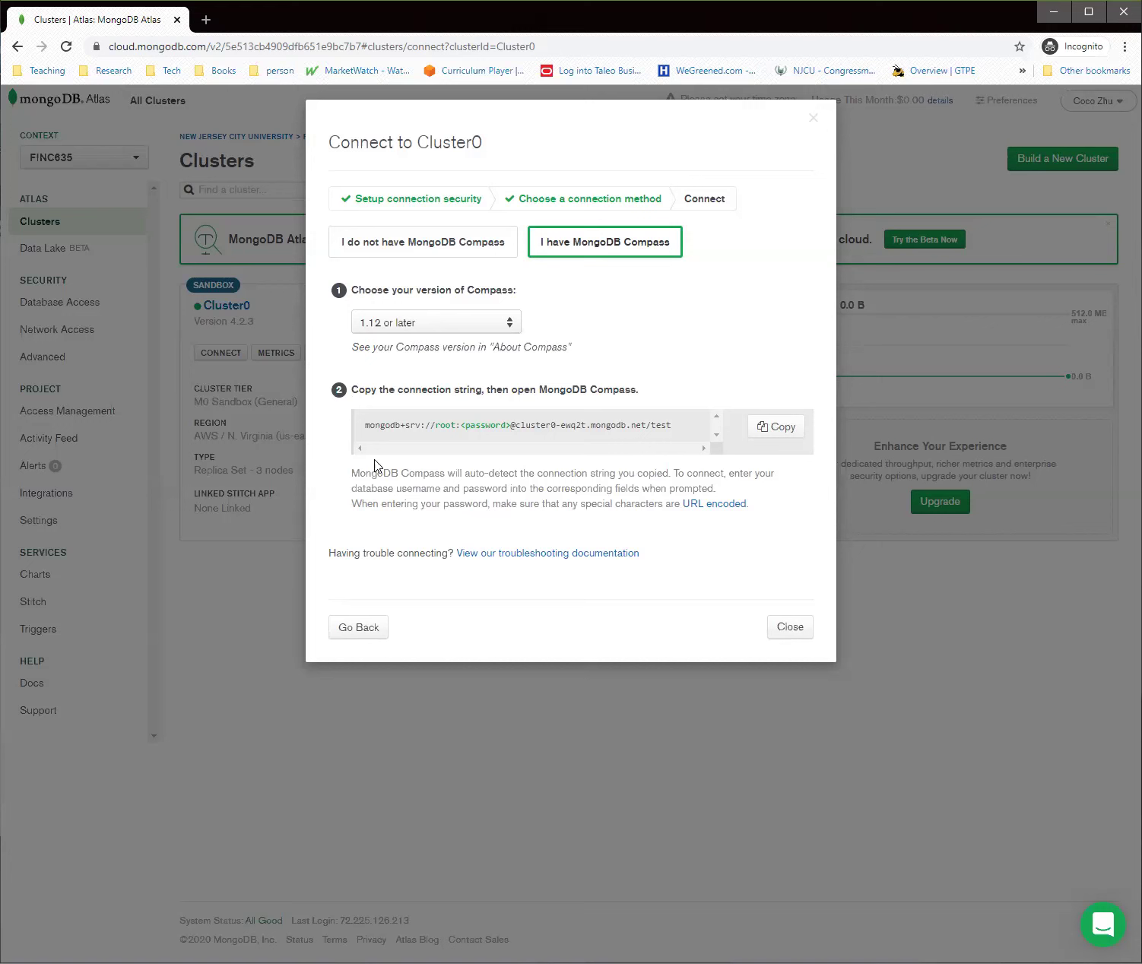
pyautogui.moveTo(368, 439); pyautogui.dragTo(698, 434)
pyautogui.click(788, 429)
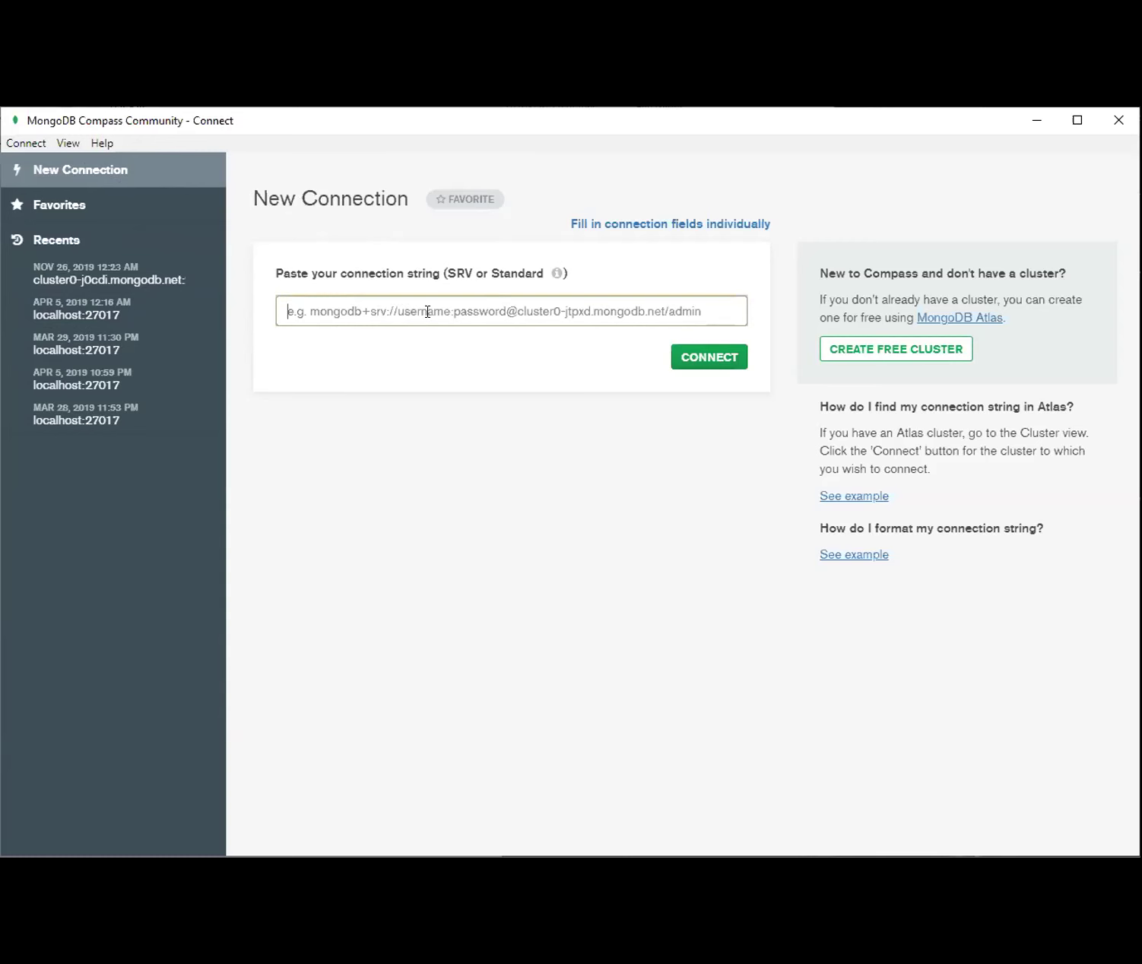
# Paste the Cluster0 SRV string into Compass and point out its protocol, username and host parts
pyautogui.hotkey('ctrl', 'v')
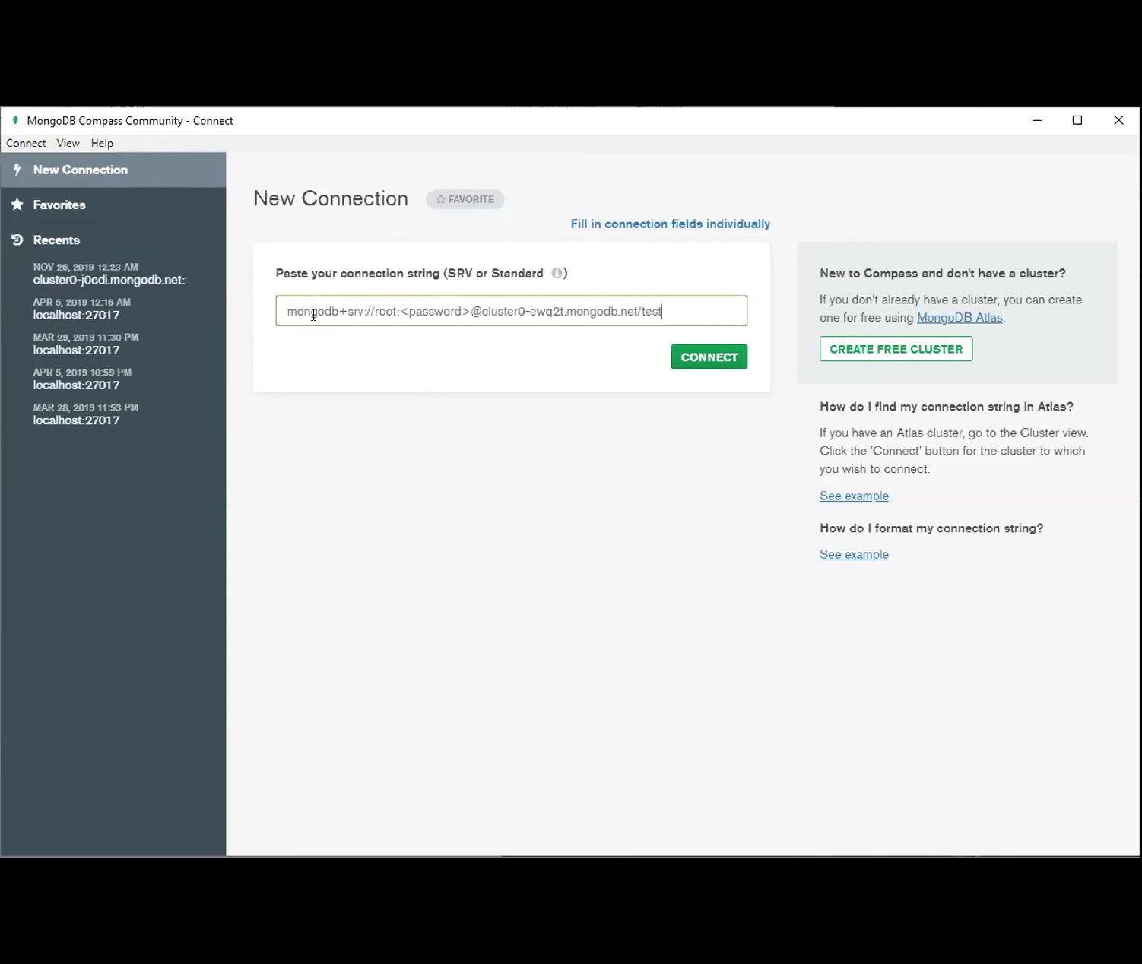
pyautogui.moveTo(274, 311); pyautogui.dragTo(397, 312)
pyautogui.click(354, 310)
pyautogui.click(386, 311)
pyautogui.moveTo(479, 311); pyautogui.dragTo(671, 311)
pyautogui.click(698, 310)
# Replace the <password> placeholder with the root user's password and connect to Cluster0
pyautogui.moveTo(401, 311); pyautogui.dragTo(471, 311)
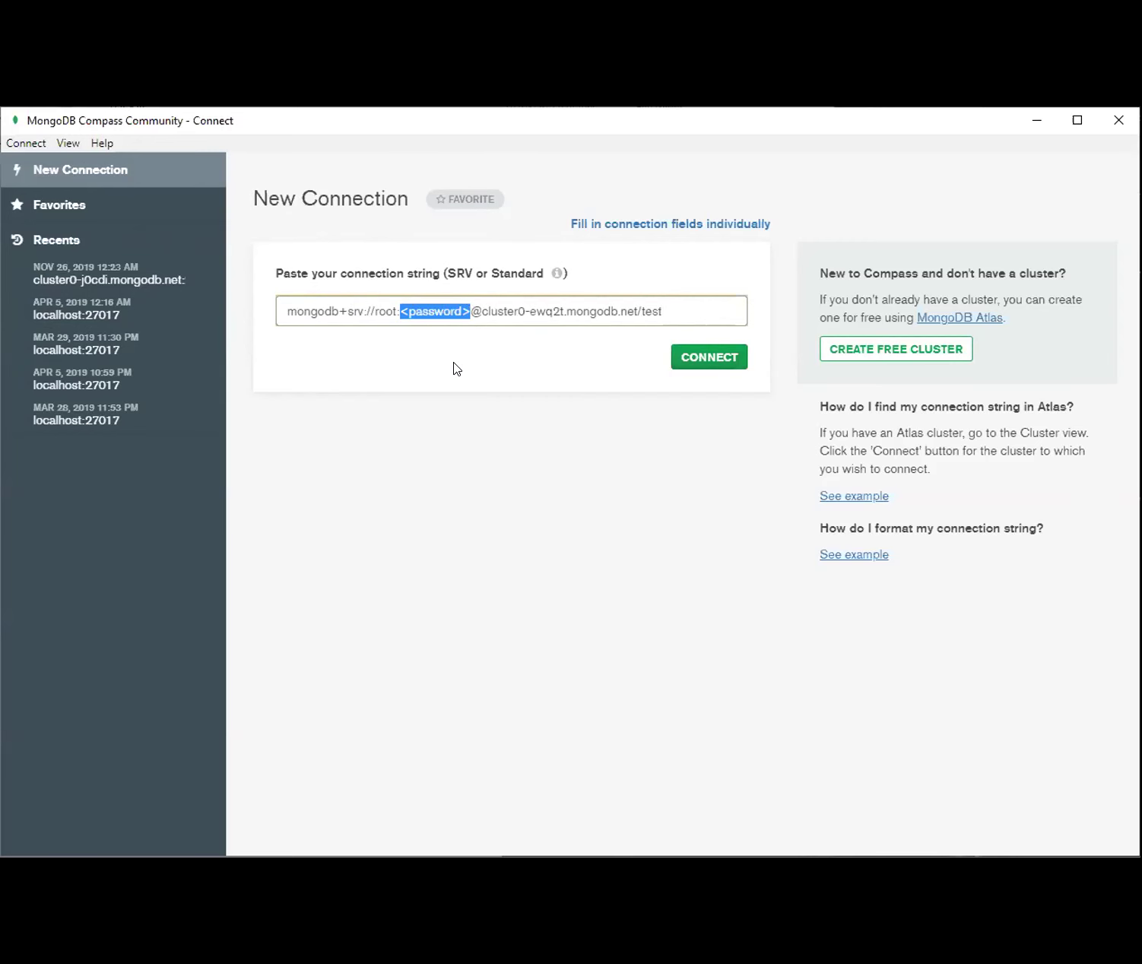
pyautogui.press('BackSpace')
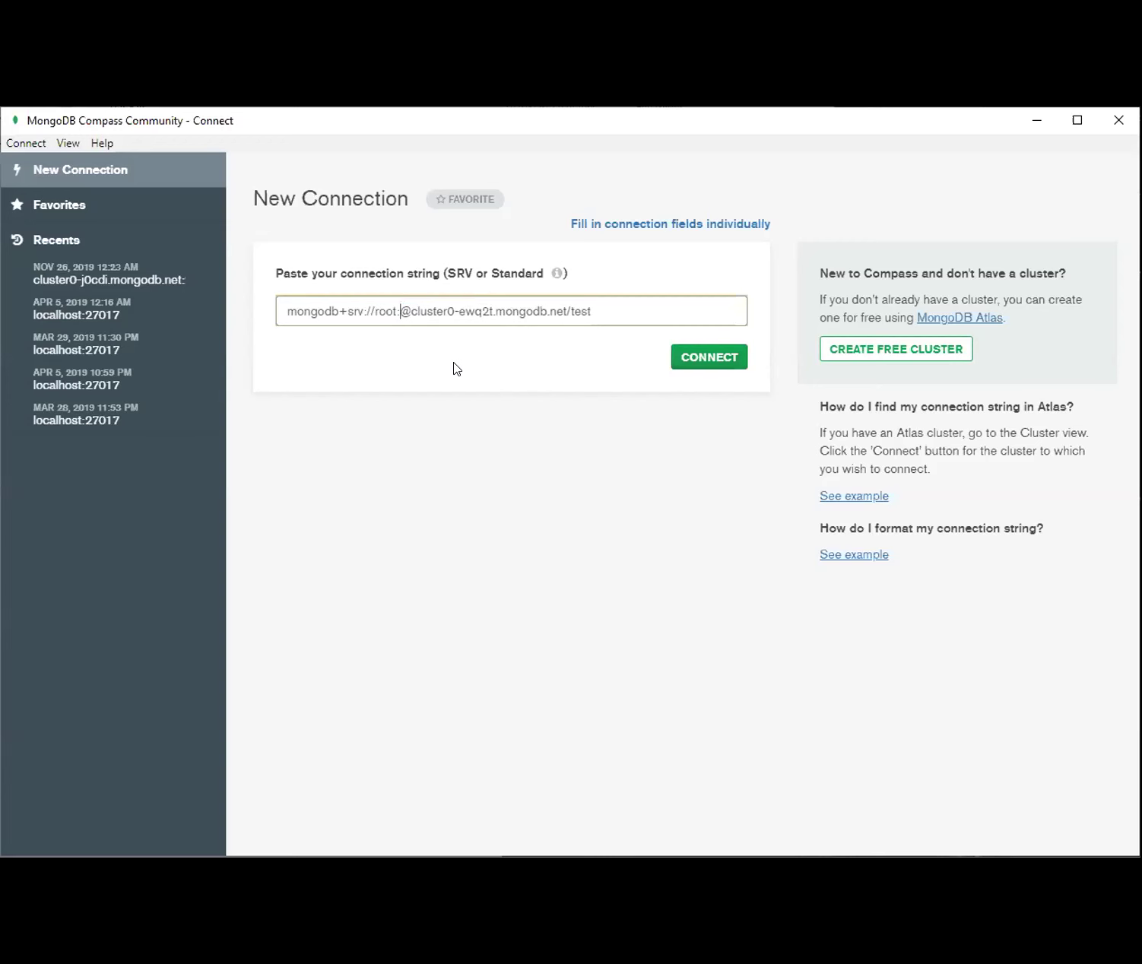
pyautogui.write('root')
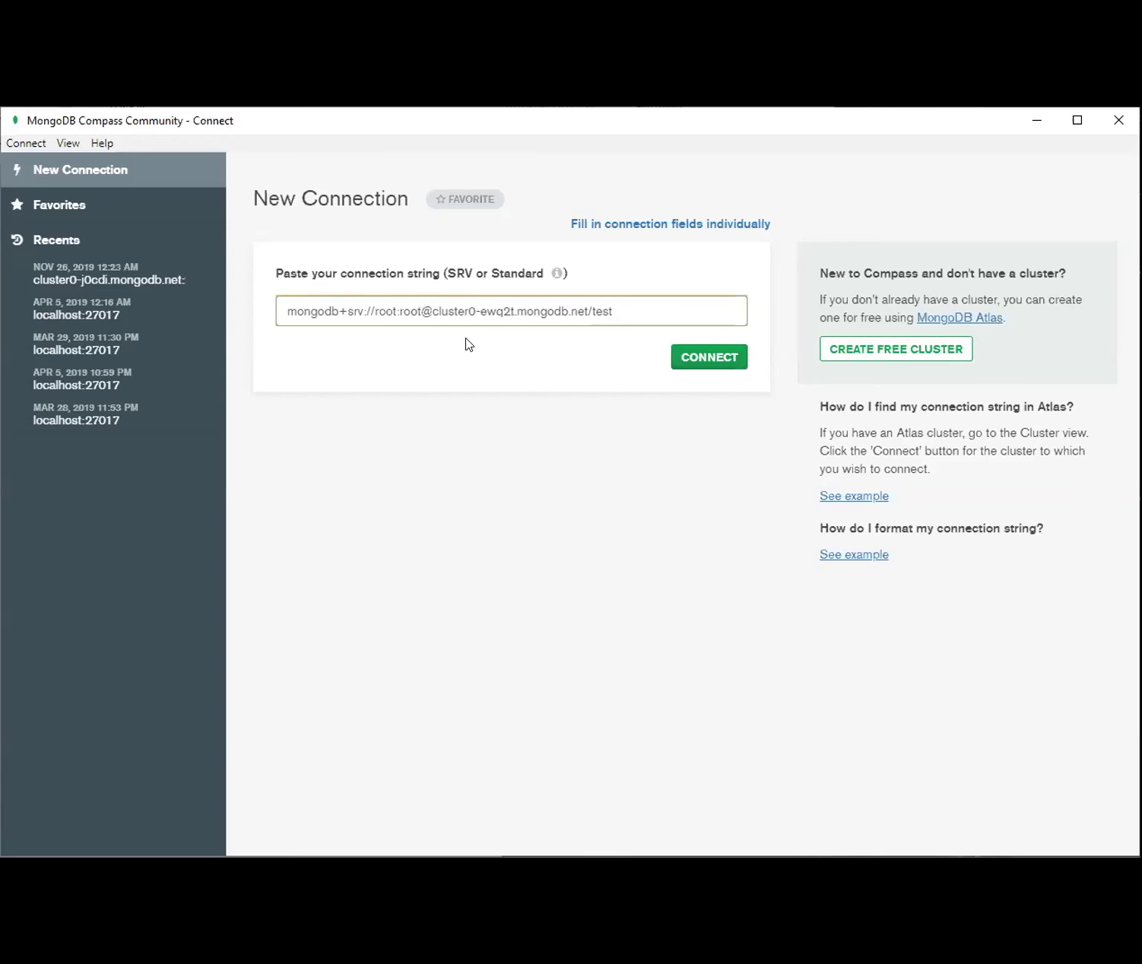
pyautogui.click(703, 370)
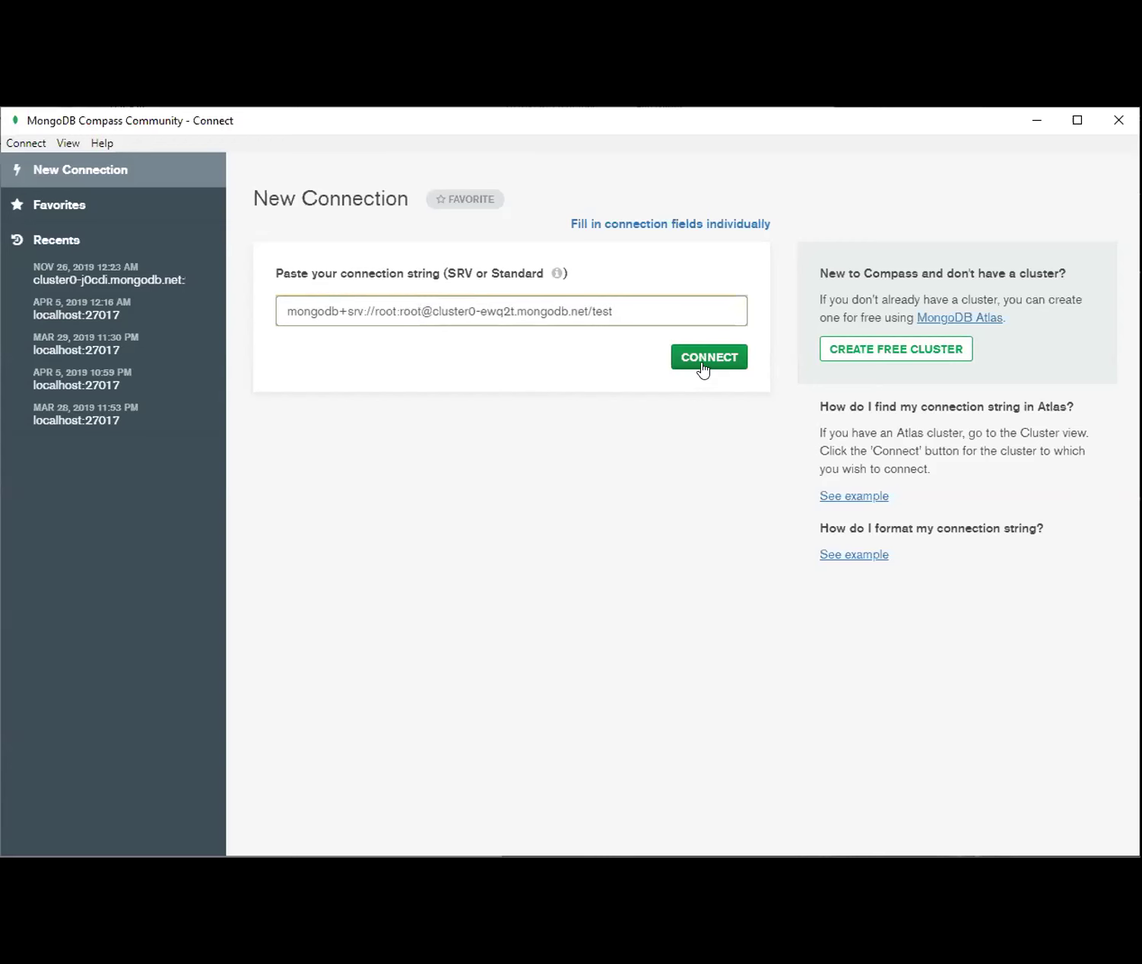